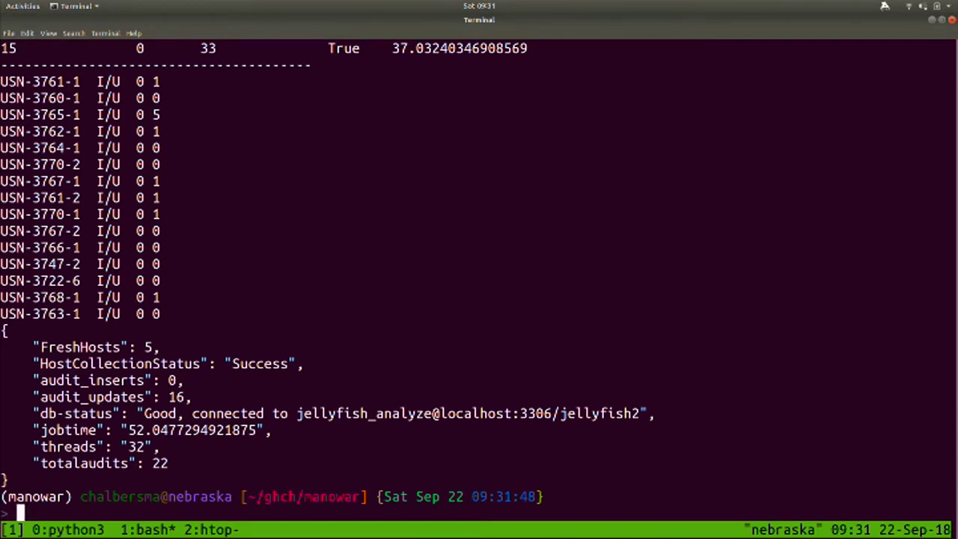
Step: Run ./collate.py with the config file /opt/manowar/etc/collate.ini and the -V option
text(./coll)
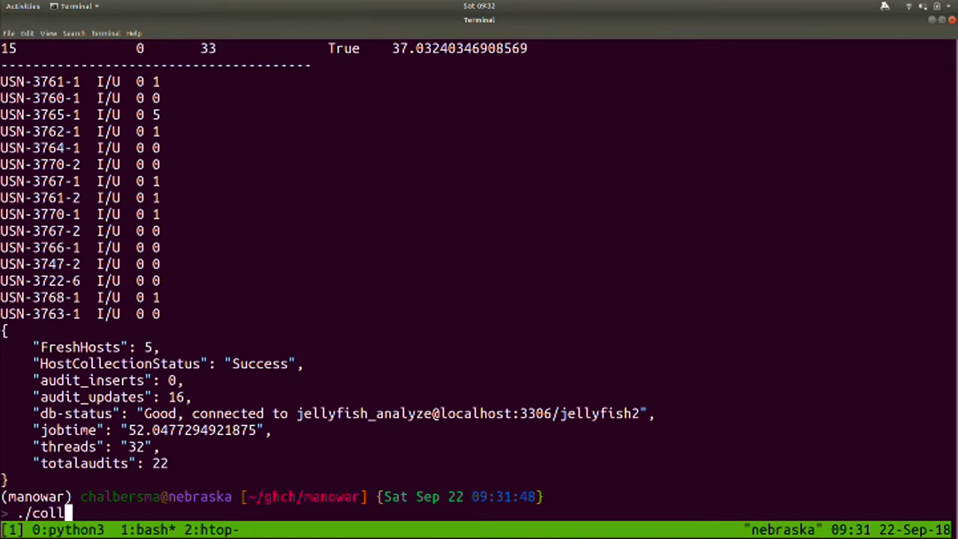
text(a)
key(Tab)
text(-c /opt/manowar/)
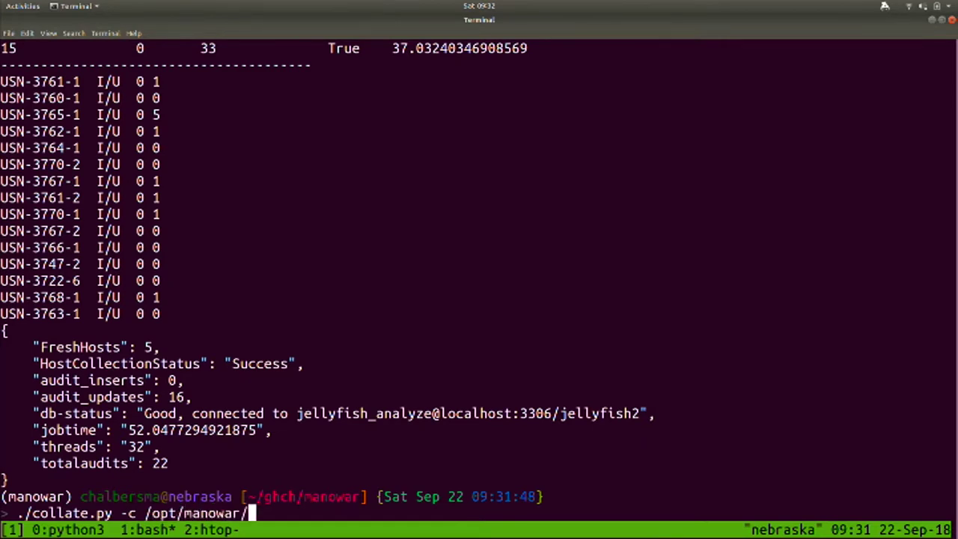
text(etc/col)
text(la)
key(Tab)
text(-V)
key(Return)
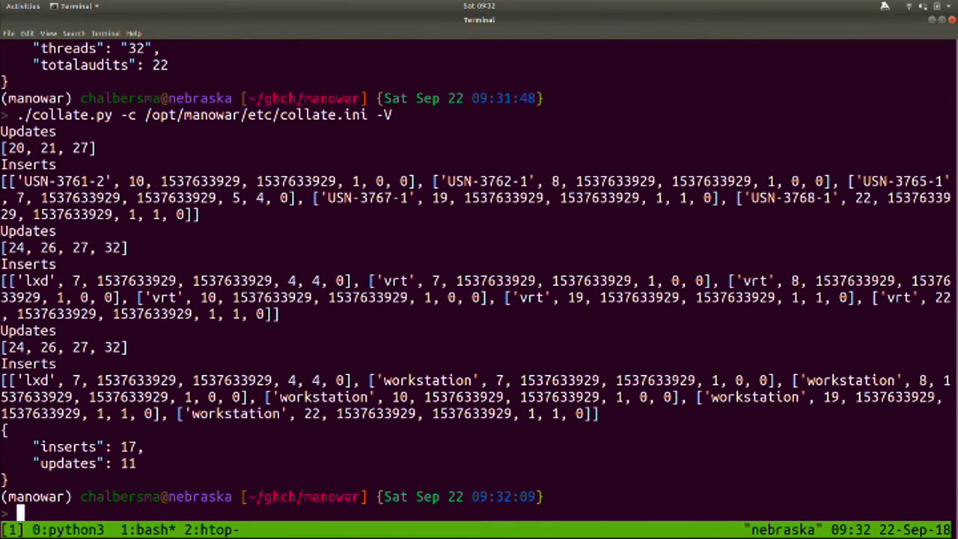
Step: Switch to Man o' War in Chrome, open the Audit Table and filter the audit names by 3765
key(alt+Tab)
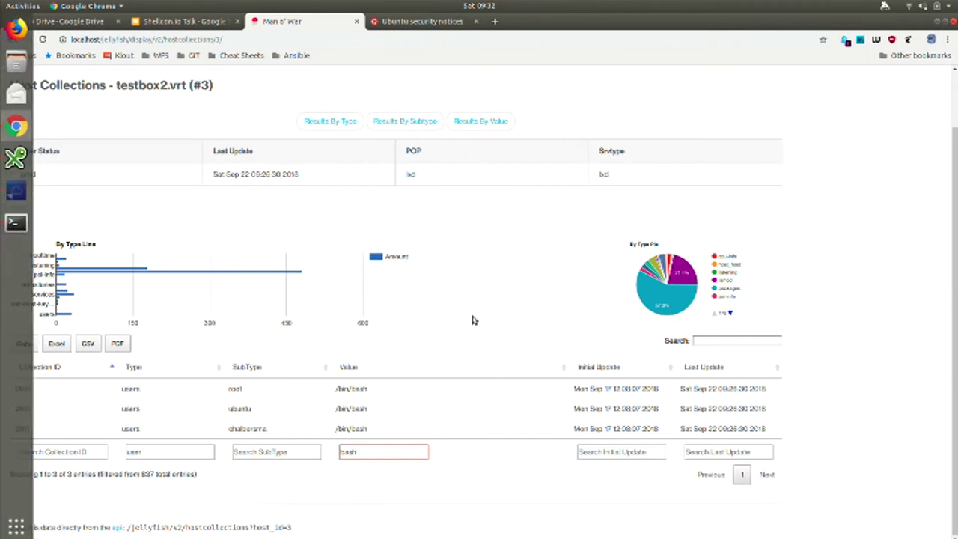
scroll(479, 320, up, 2)
click(199, 112)
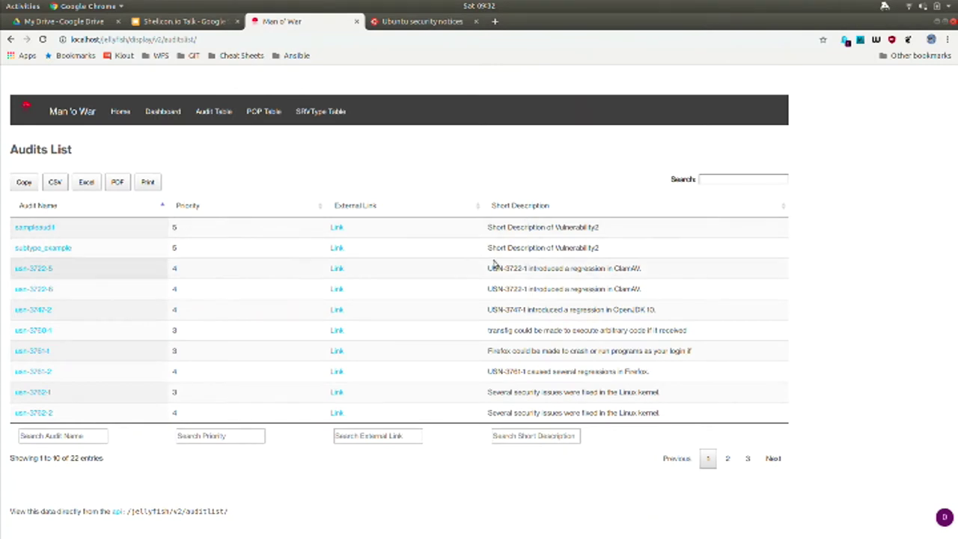
click(22, 435)
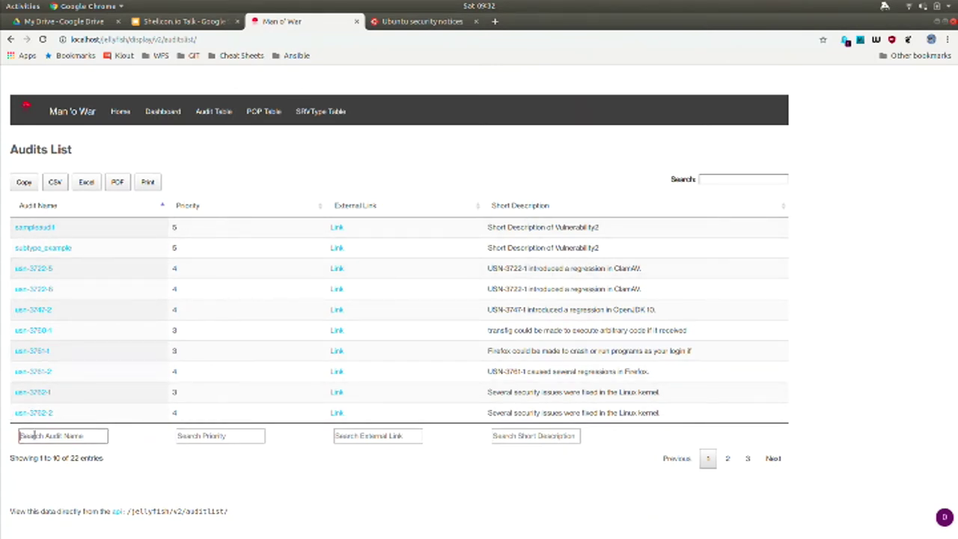
text(367)
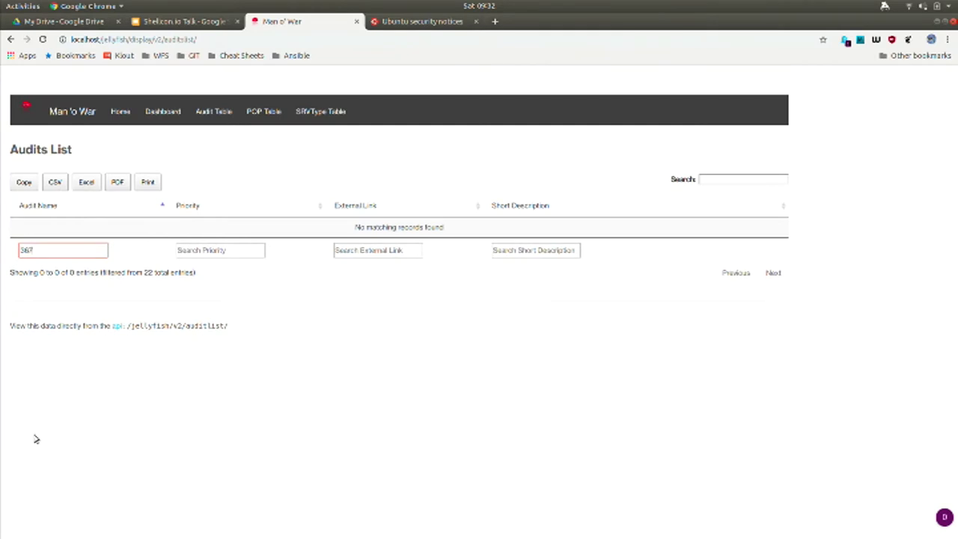
key(BackSpace)
key(BackSpace)
text(765)
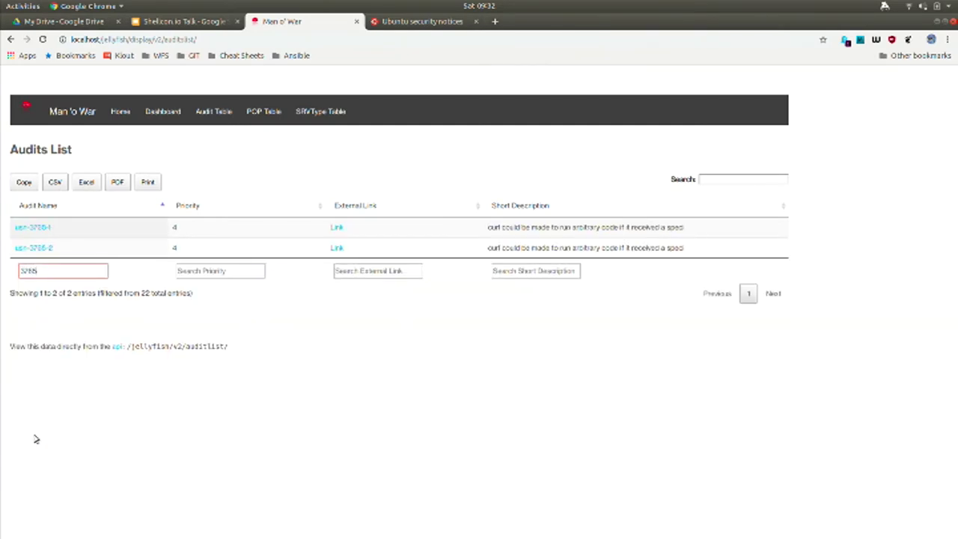
Step: Open the usn-3765-1 audit's details in a new browser tab and bring that tab into view
right_click(33, 228)
click(60, 233)
click(414, 26)
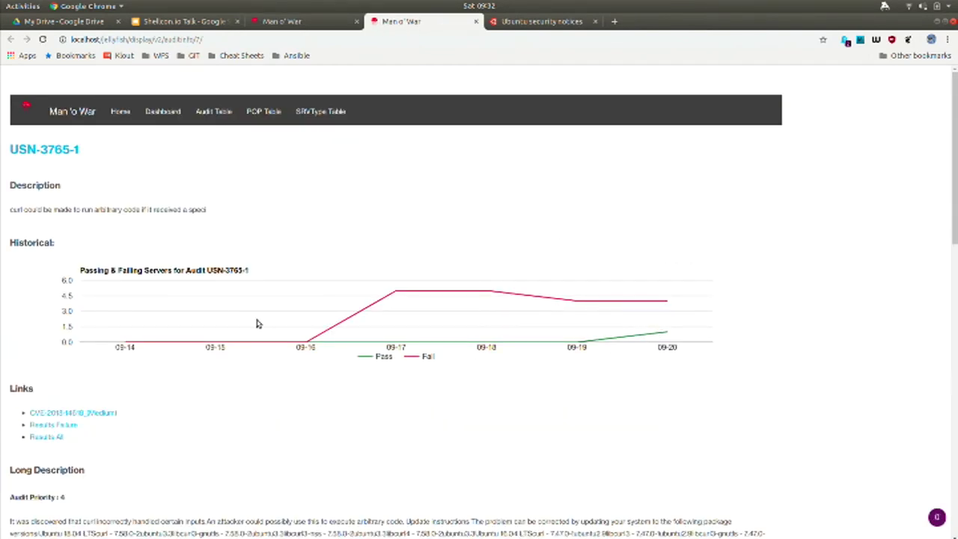
Step: Open all results of the USN-3765-1 audit in another browser tab and view them
scroll(257, 325, down, 3)
right_click(44, 331)
click(66, 336)
click(524, 22)
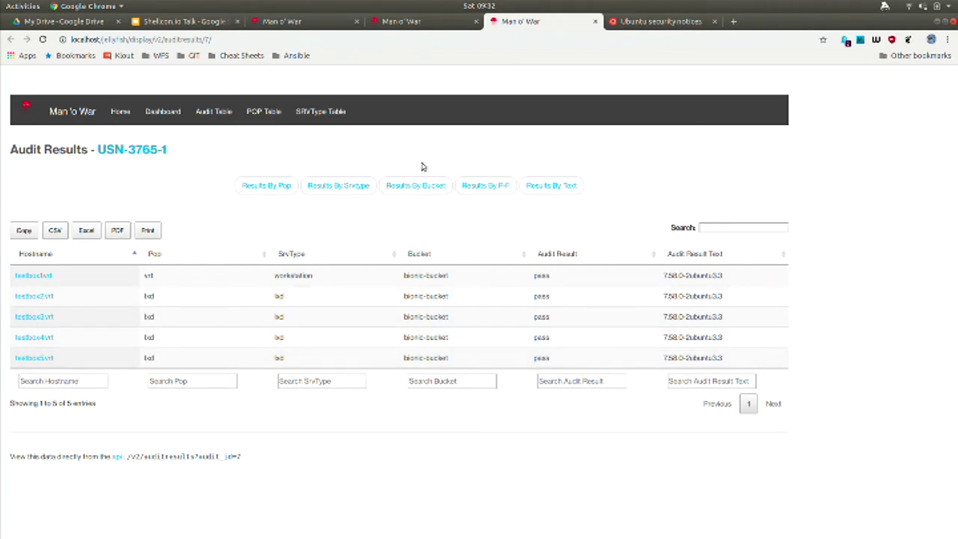
Step: Return to the USN-3765-1 details and examine its description, host groupings and bionic-bucket package comparisons at 200% zoom
click(413, 21)
scroll(322, 317, down, 3)
scroll(322, 317, down, 3)
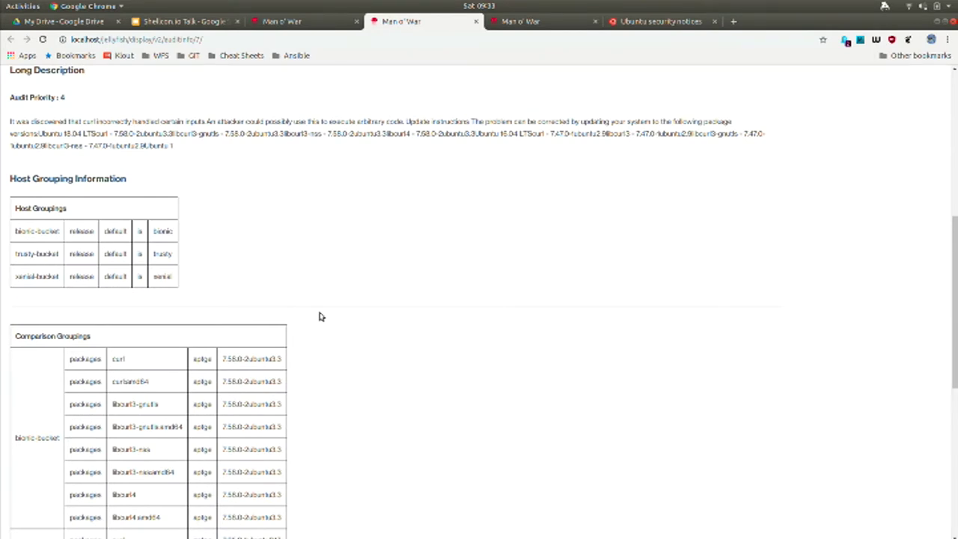
scroll(322, 317, up, 5)
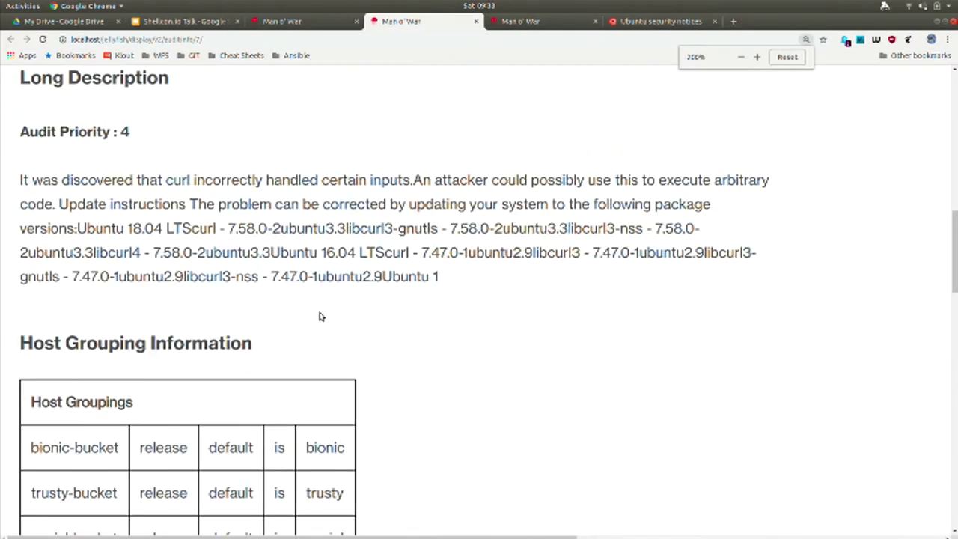
scroll(320, 316, down, 1)
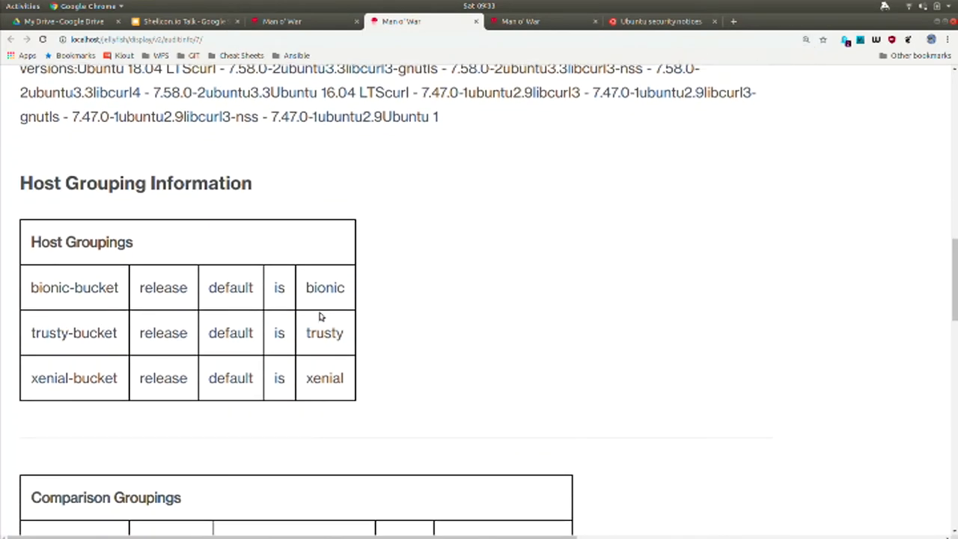
scroll(320, 316, down, 1)
scroll(320, 316, down, 1)
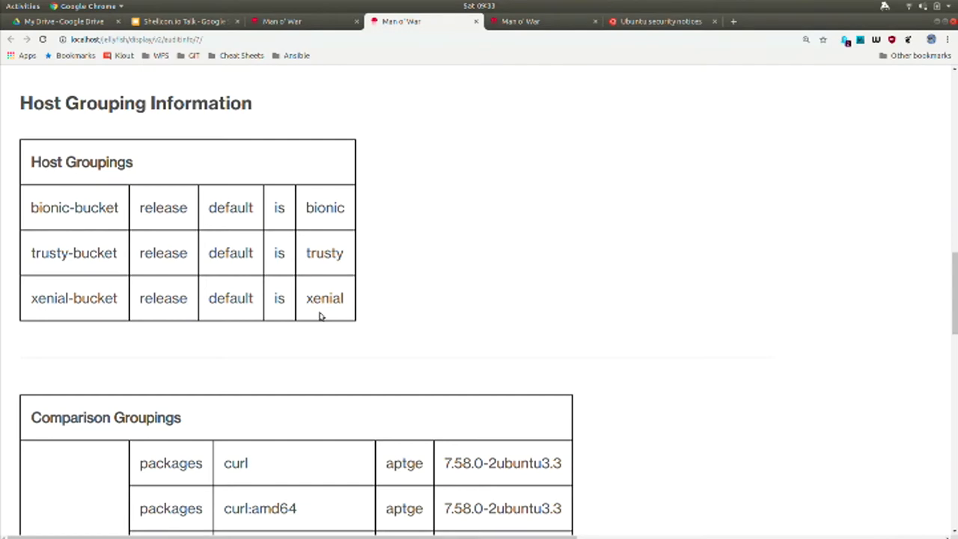
scroll(320, 316, down, 5)
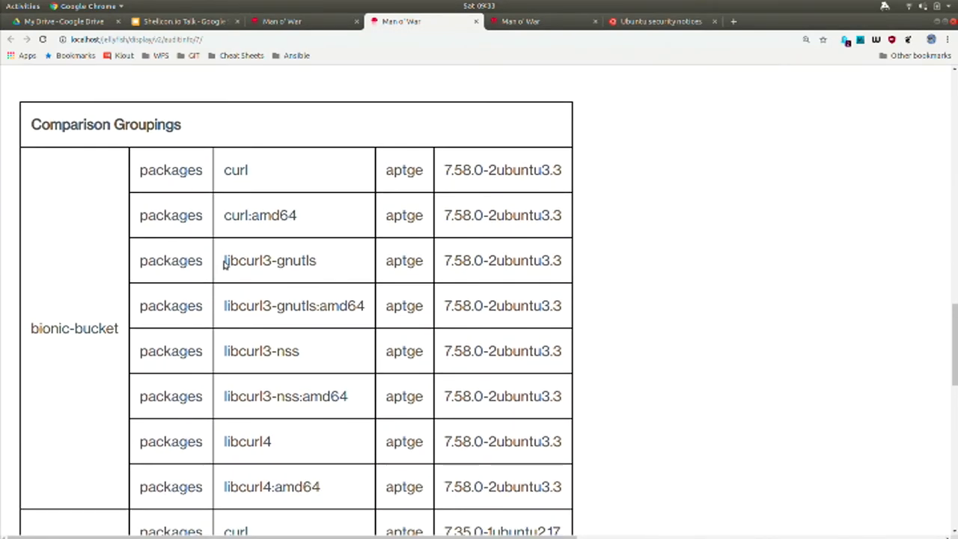
triple_click(492, 170)
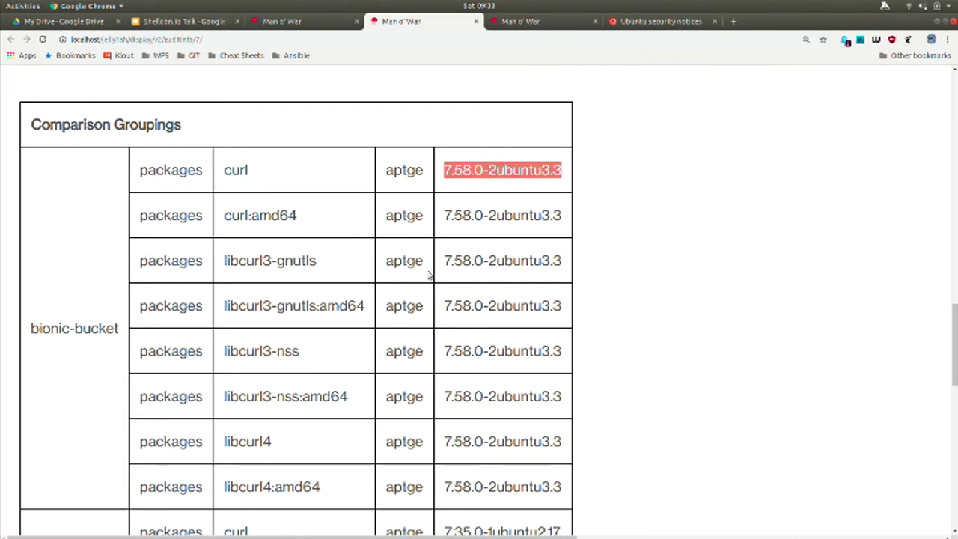
scroll(730, 226, up, 3)
scroll(730, 226, up, 15)
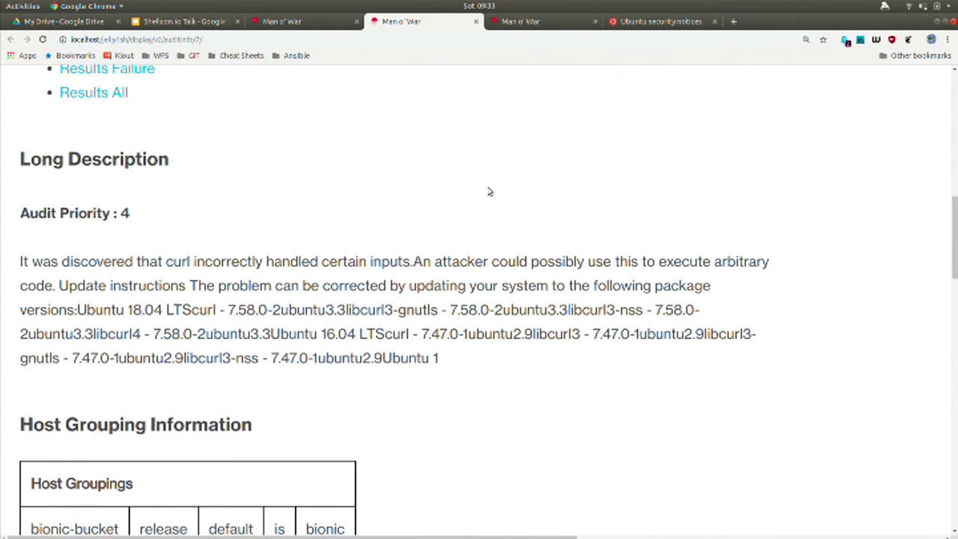
Step: Open the linked Ubuntu notice for USN-3765-1 in a new tab, check its update instructions and close the tab
right_click(66, 78)
click(112, 90)
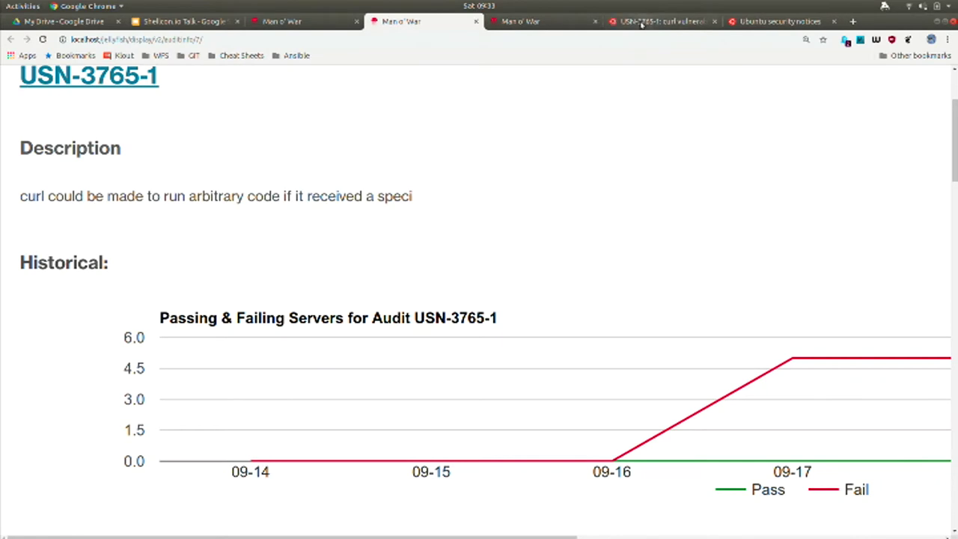
click(646, 21)
scroll(267, 342, down, 3)
scroll(268, 343, down, 2)
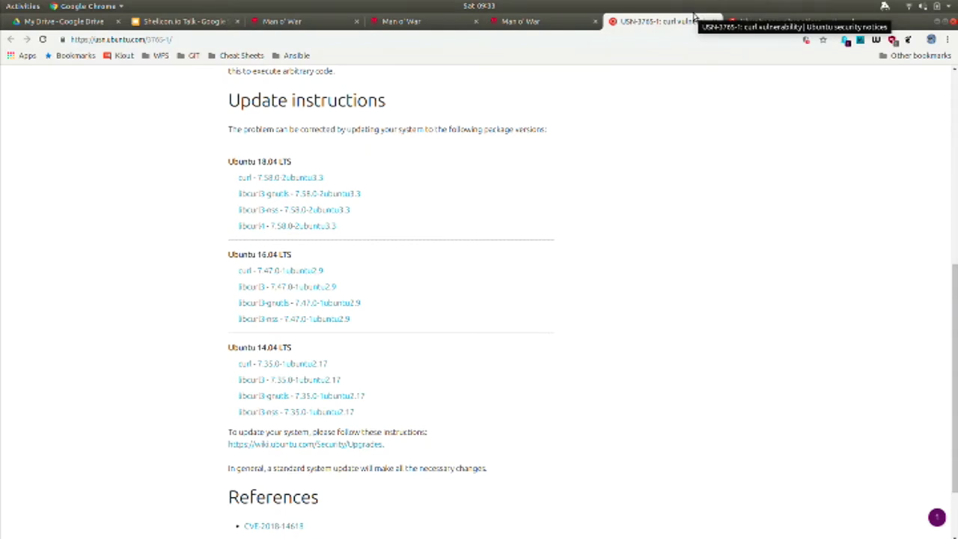
click(714, 21)
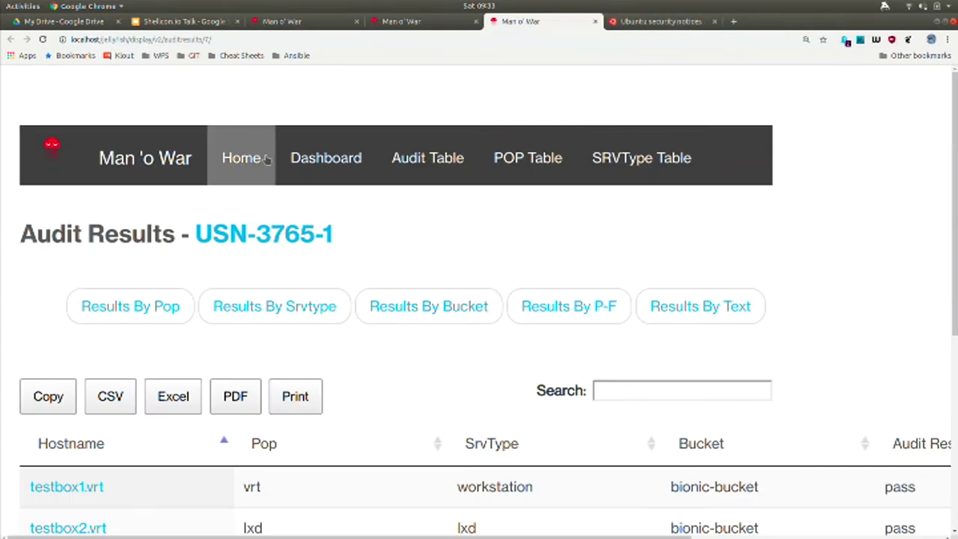
Step: Reset the page zoom to 100% and open the Collected Values Search from the Man o' War home page
key(ctrl+0)
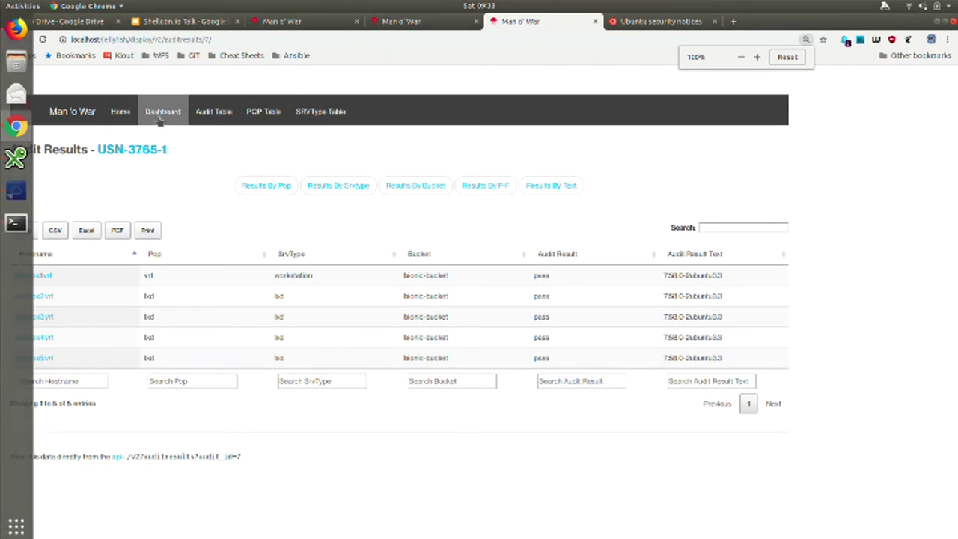
click(121, 112)
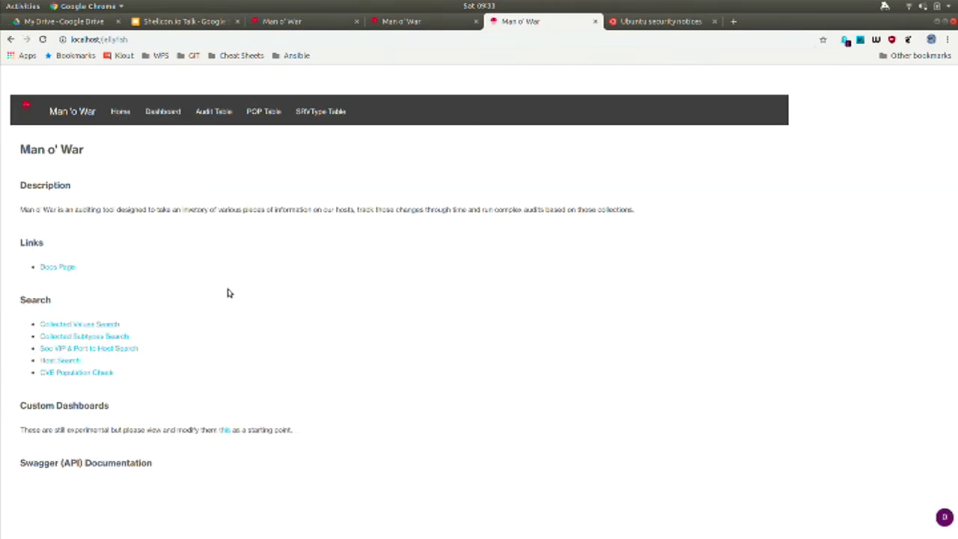
click(83, 325)
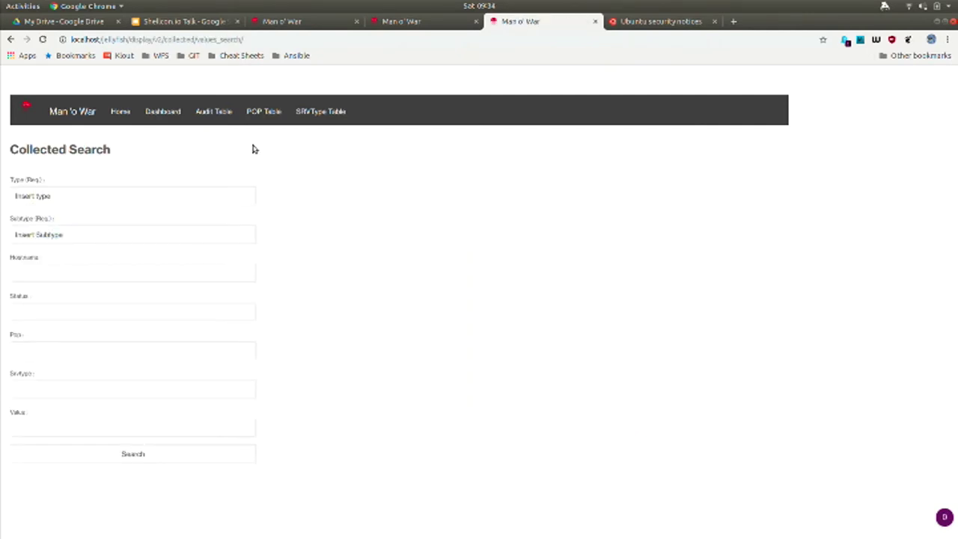
Step: Open the POP Table in a new browser tab and view it
right_click(268, 112)
click(299, 121)
click(628, 21)
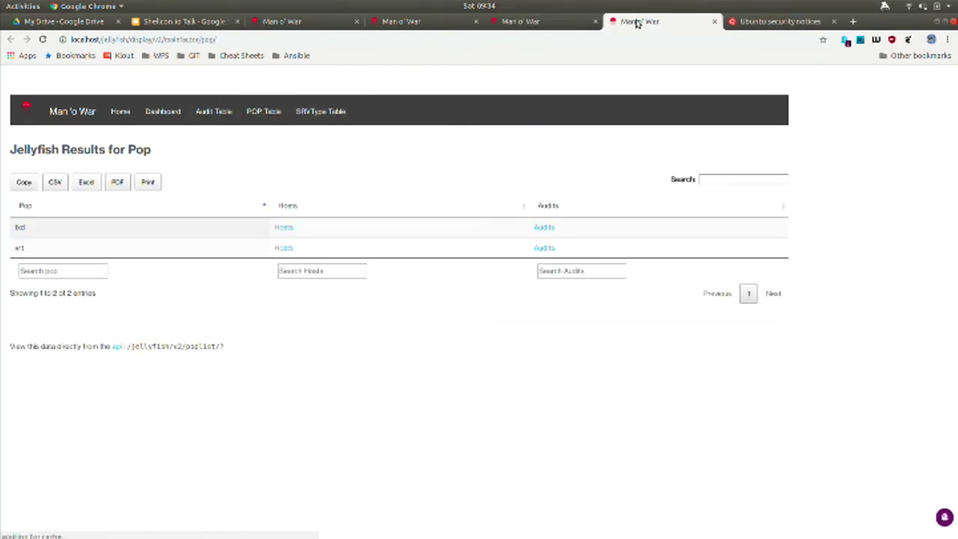
Step: From the SRVType Table, view the workstation type's audits and its hosts, and close the tab
click(319, 114)
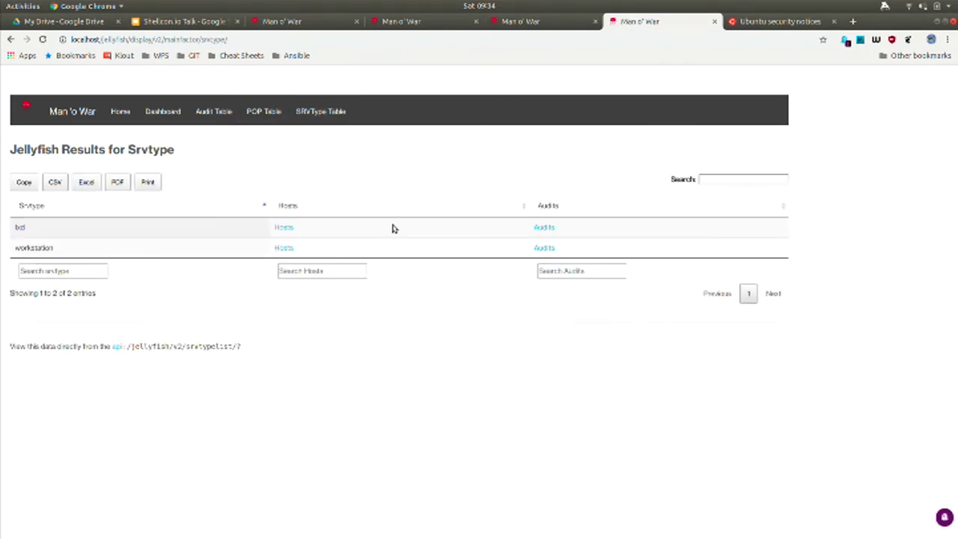
click(538, 249)
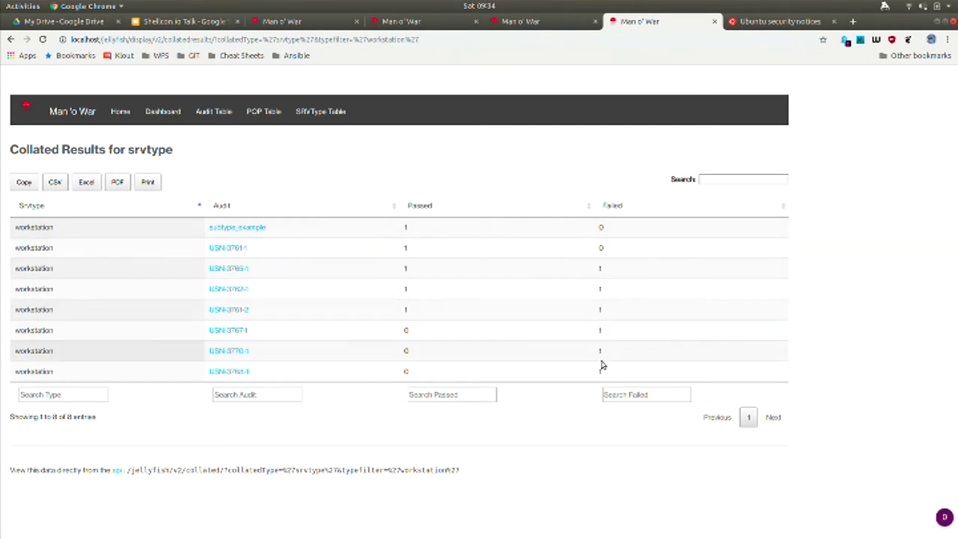
right_click(470, 177)
click(483, 186)
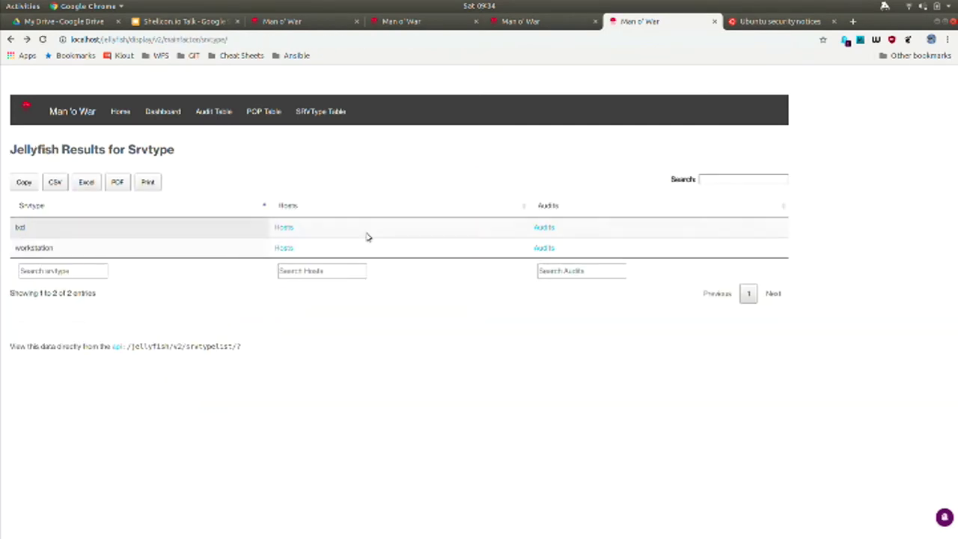
click(287, 248)
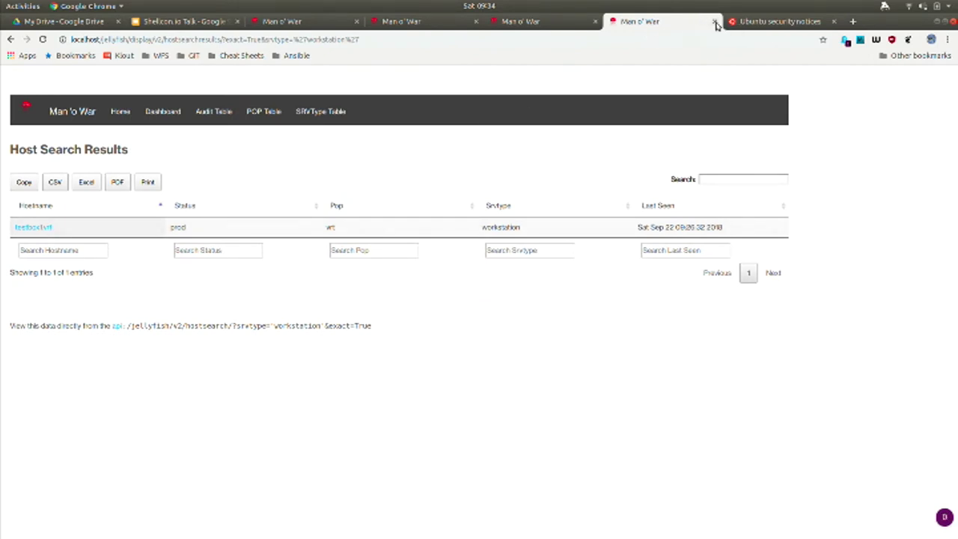
click(714, 21)
Step: Search the collected values for type packages and subtype bash
triple_click(120, 203)
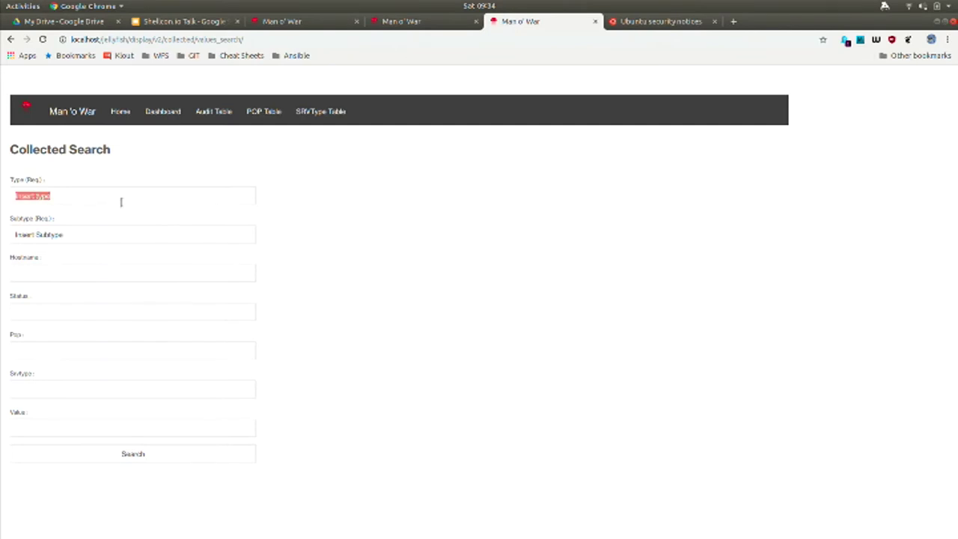
text(packages)
key(Tab)
text(ls)
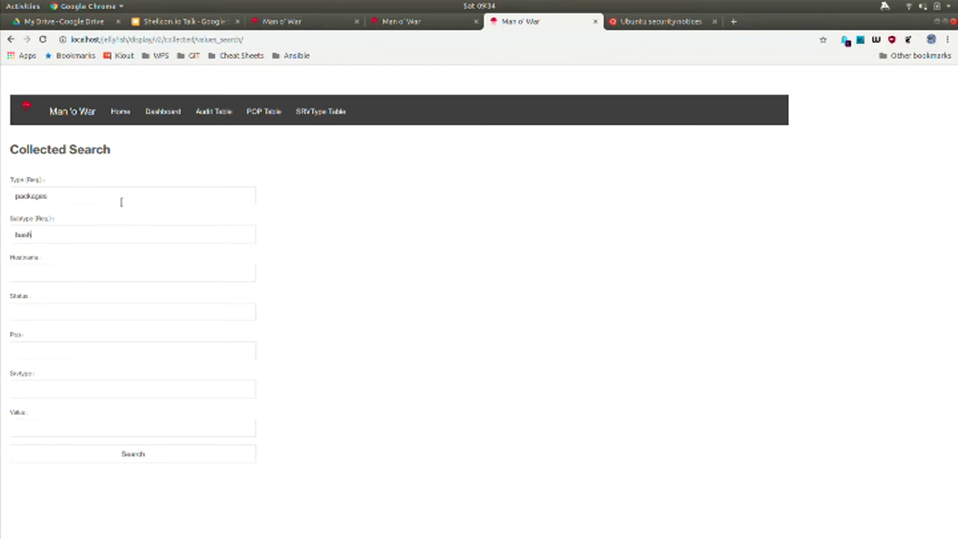
text(sh)
click(112, 457)
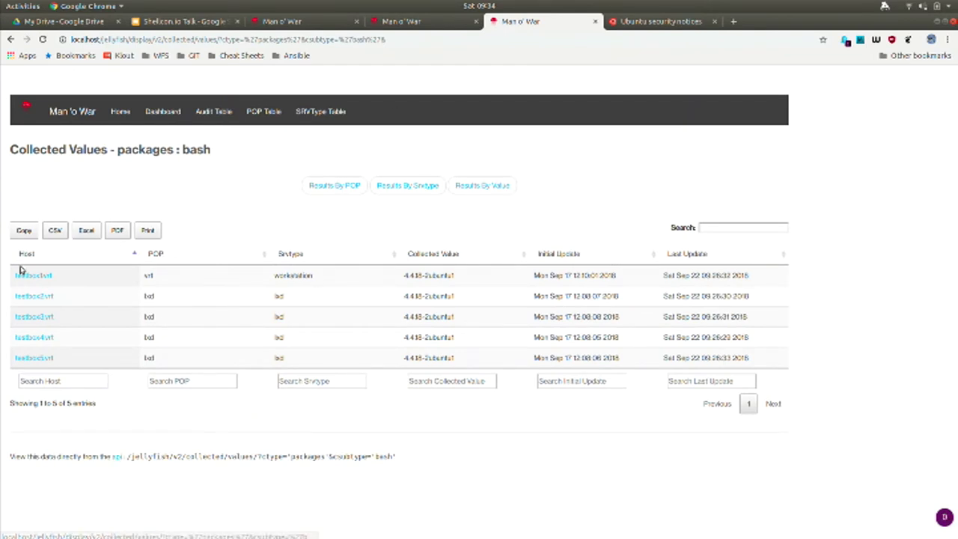
Step: View the bash package results charted by POP, Srvtype and Value, and return to the search form
click(345, 190)
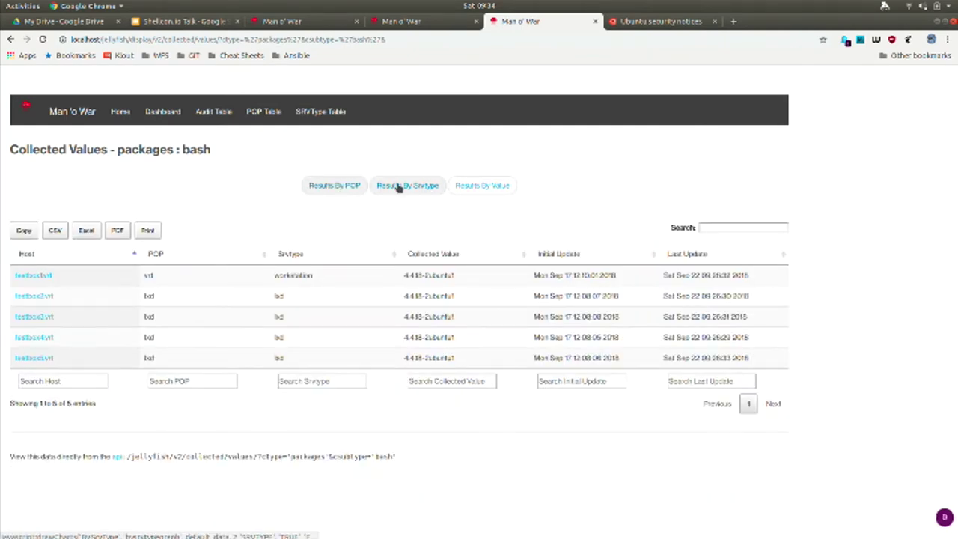
click(398, 187)
click(479, 186)
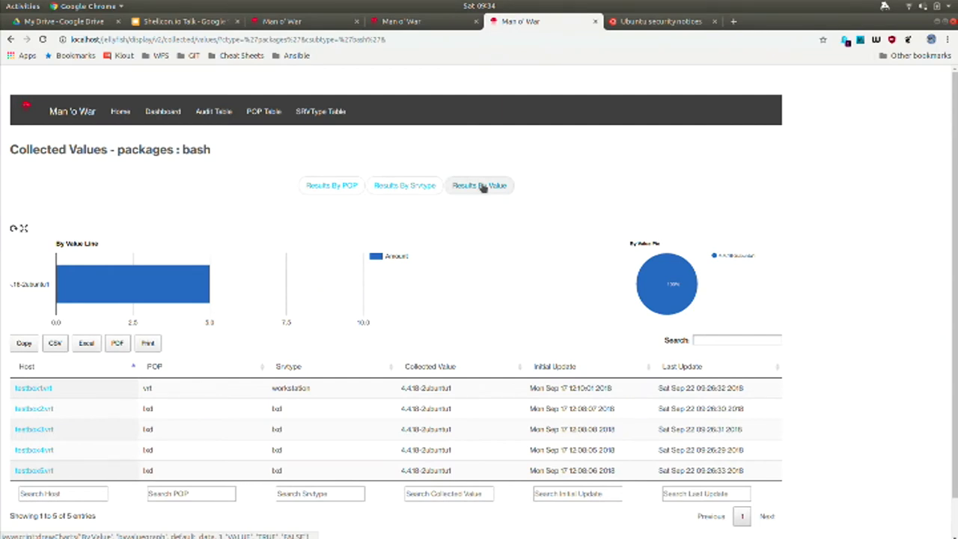
click(483, 187)
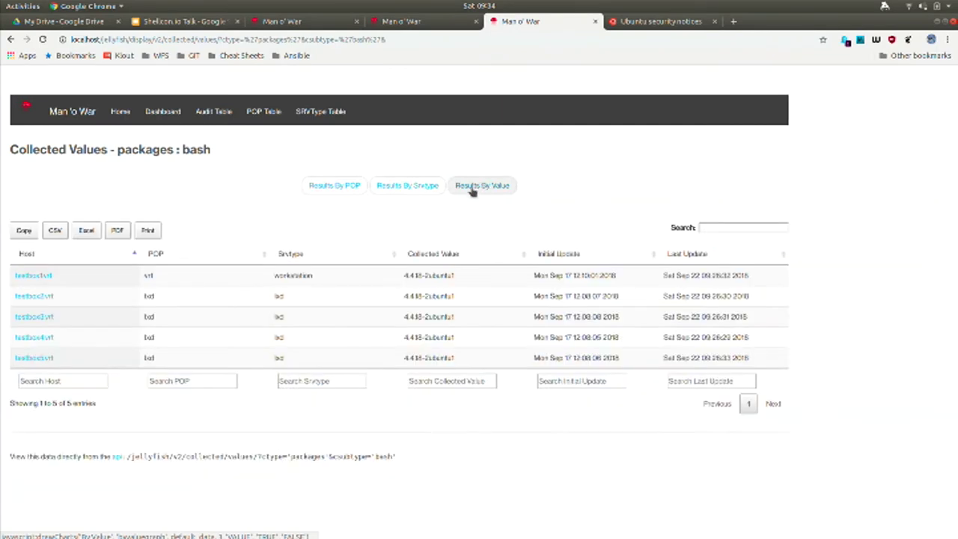
click(13, 39)
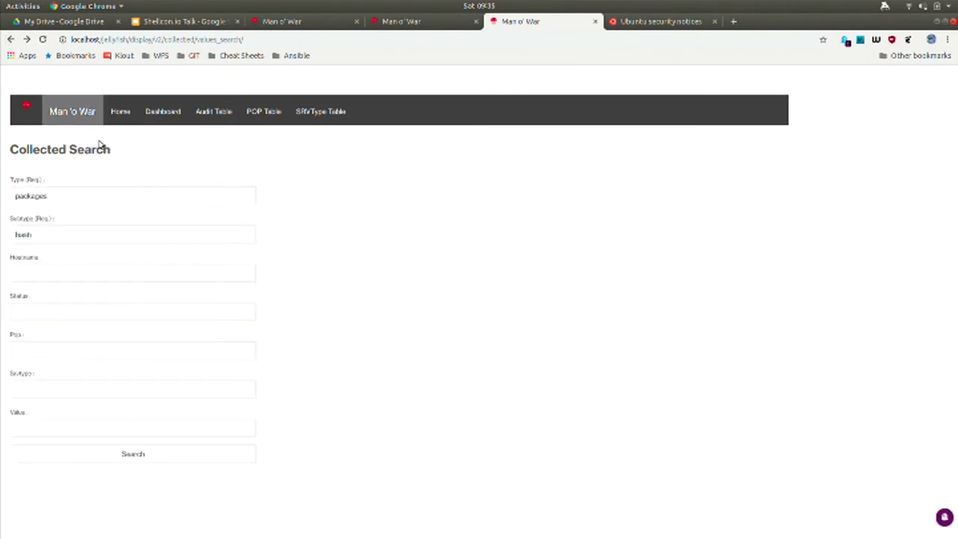
Step: Search the collected subtypes for type user with Use Values enabled
click(11, 39)
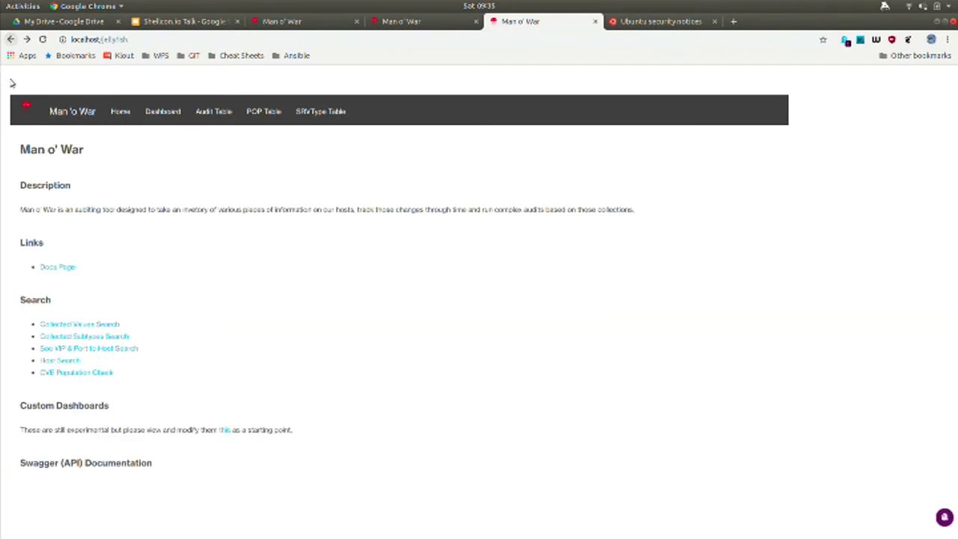
click(60, 336)
click(71, 197)
key(ctrl+shift+Left)
key(ctrl+shift+Left)
text(user)
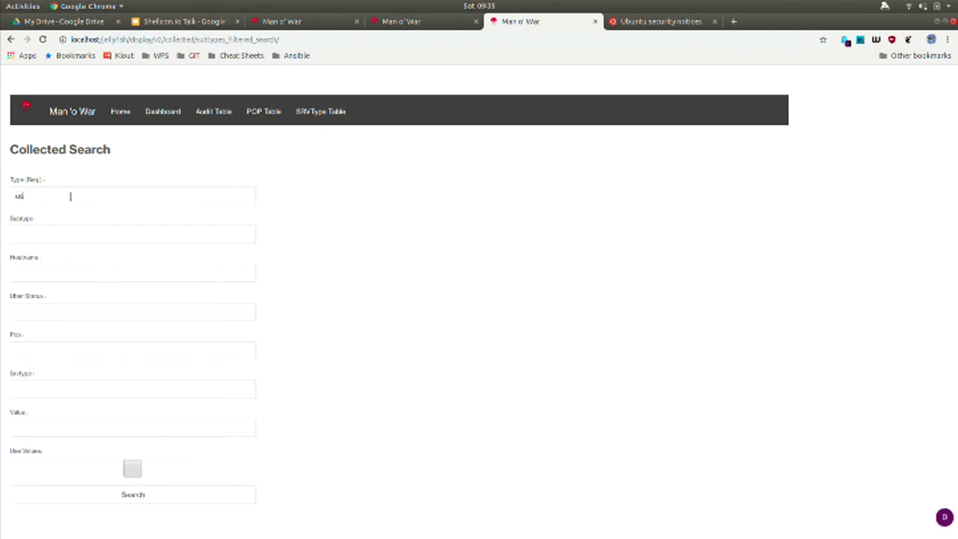
key(BackSpace)
key(BackSpace)
text(seer)
click(132, 469)
click(132, 496)
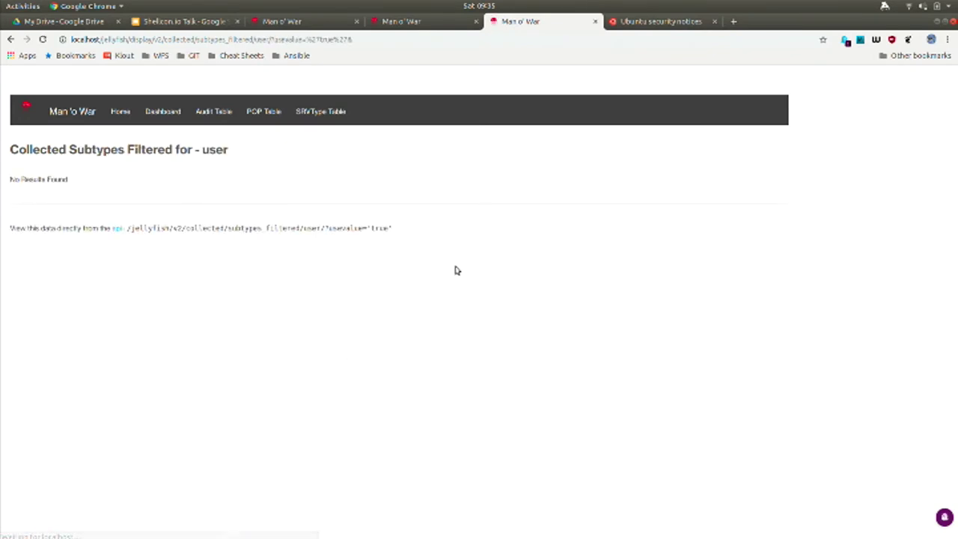
Step: Return to the subtypes search form and rerun the search with the type corrected to users
right_click(485, 268)
click(509, 281)
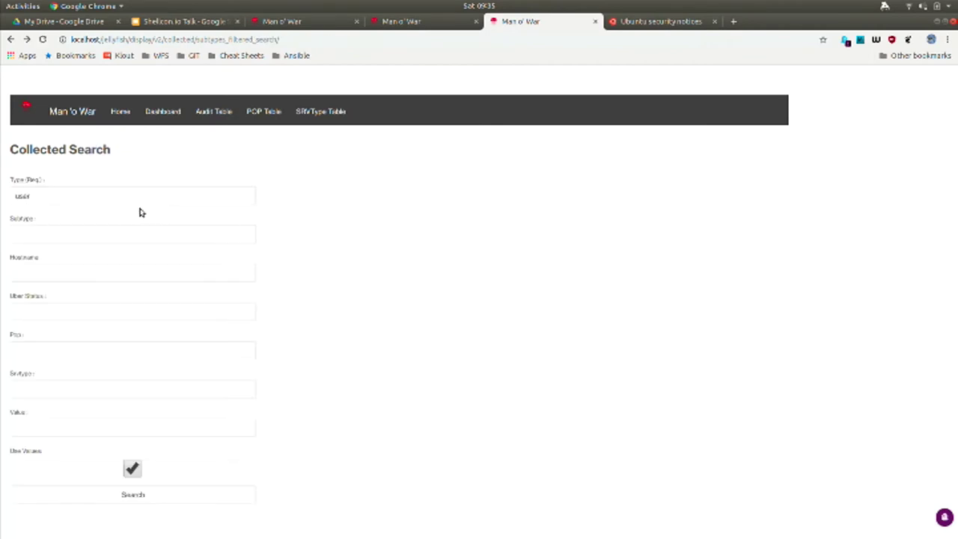
click(124, 194)
text(s)
click(130, 497)
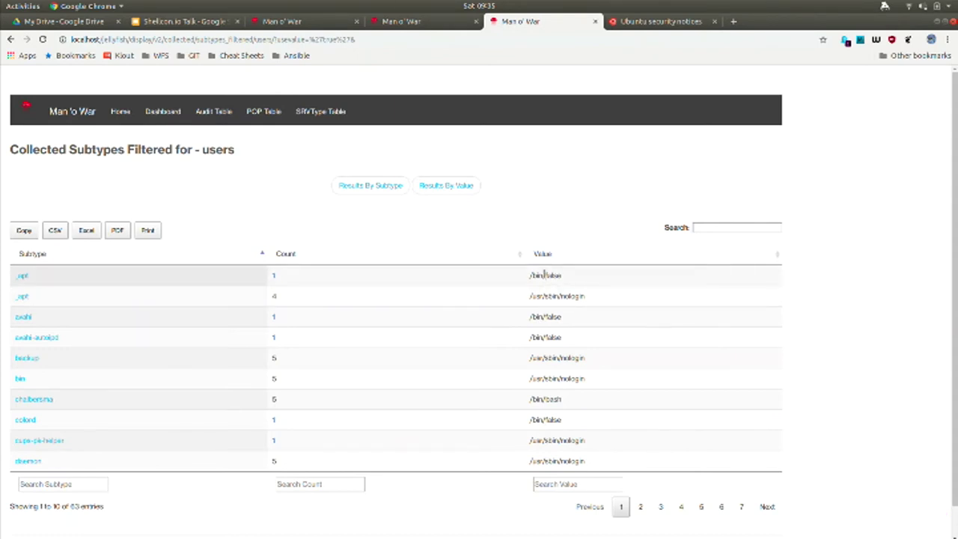
Step: View page 2 of the users results and filter the table's Value column by bash
click(642, 507)
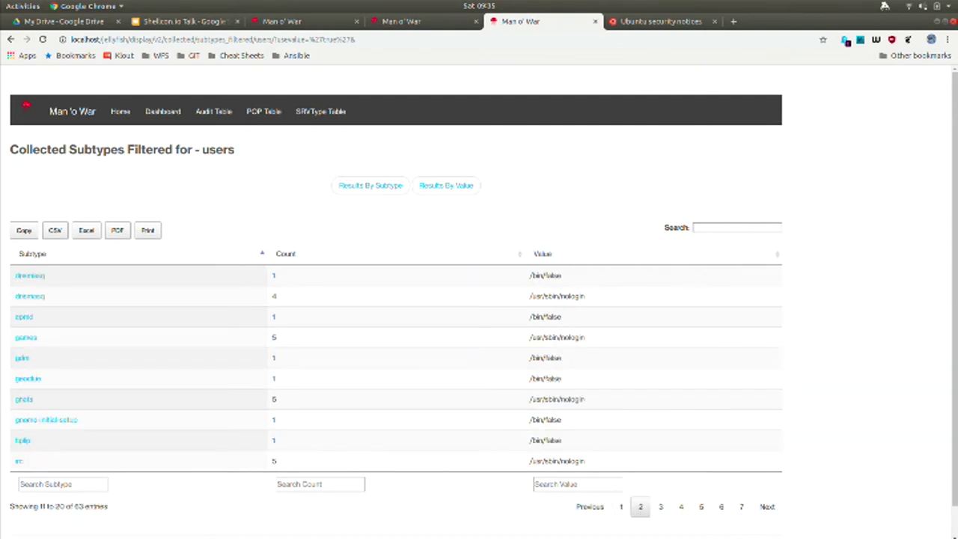
click(567, 485)
text(bash)
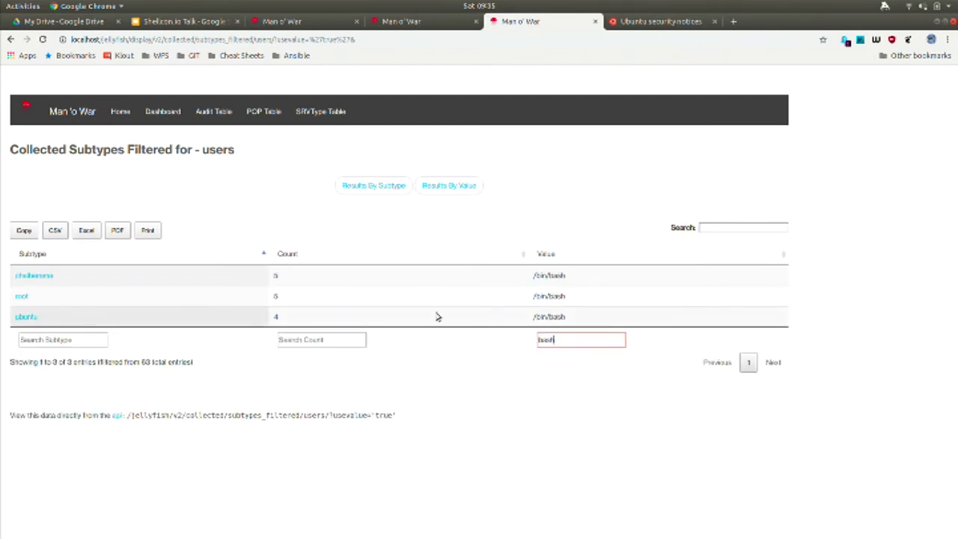